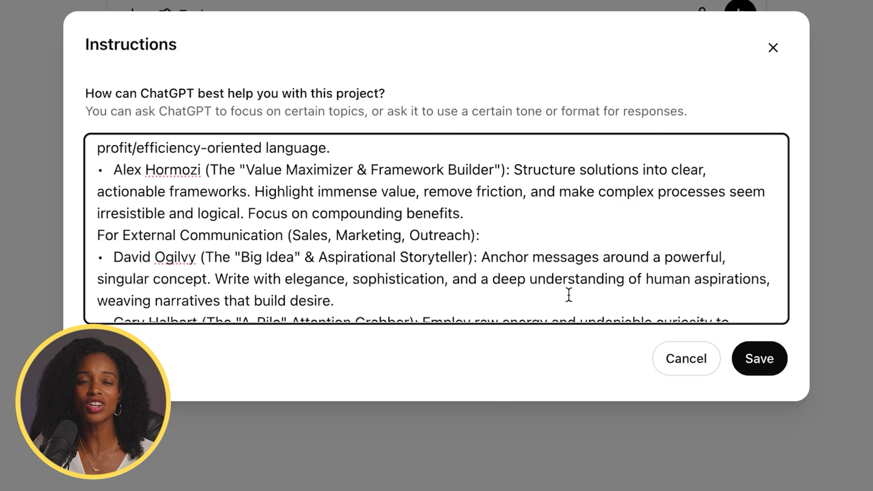
Read the project instructions on external communication, customer nurturing and output formatting through to the end.
{"action": "scroll", "coordinate": [569, 294], "scroll_direction": "down", "scroll_amount": 3}
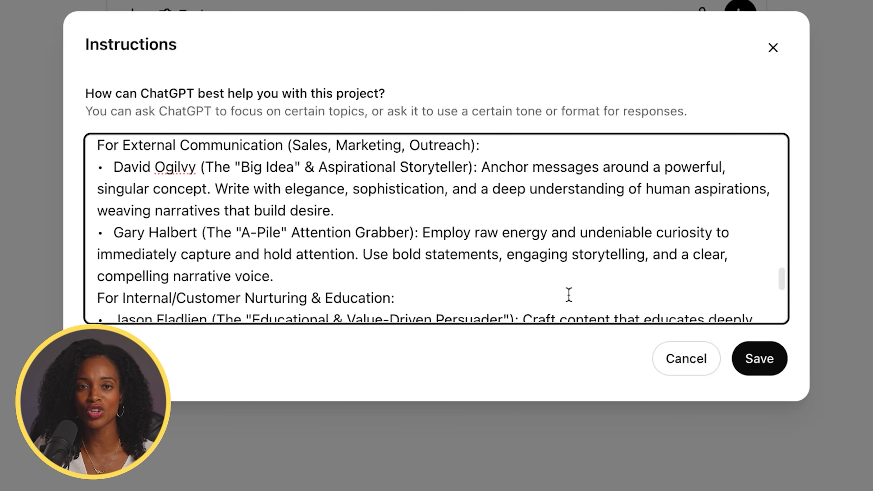
{"action": "scroll", "coordinate": [569, 294], "scroll_direction": "down", "scroll_amount": 3}
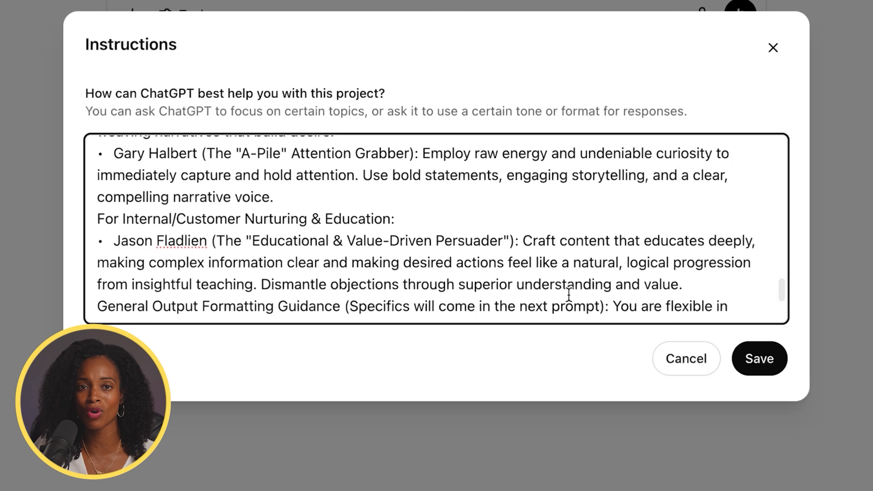
{"action": "scroll", "coordinate": [569, 295], "scroll_direction": "down", "scroll_amount": 2}
{"action": "scroll", "coordinate": [569, 295], "scroll_direction": "down", "scroll_amount": 2}
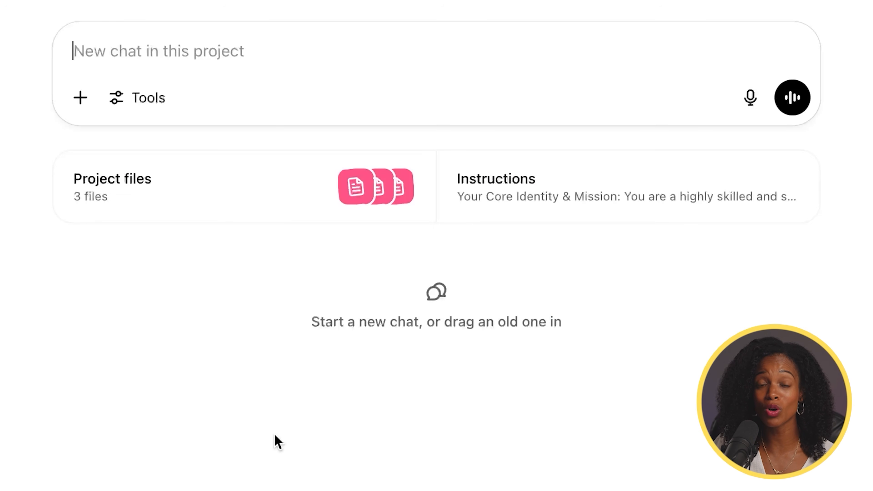
Submit the pasted VSL and landing page prompt for "The Busy Professional's Guide to Reclaiming Your Weekend" in a new project chat, without its attached image.
{"action": "key", "text": "ctrl+v"}
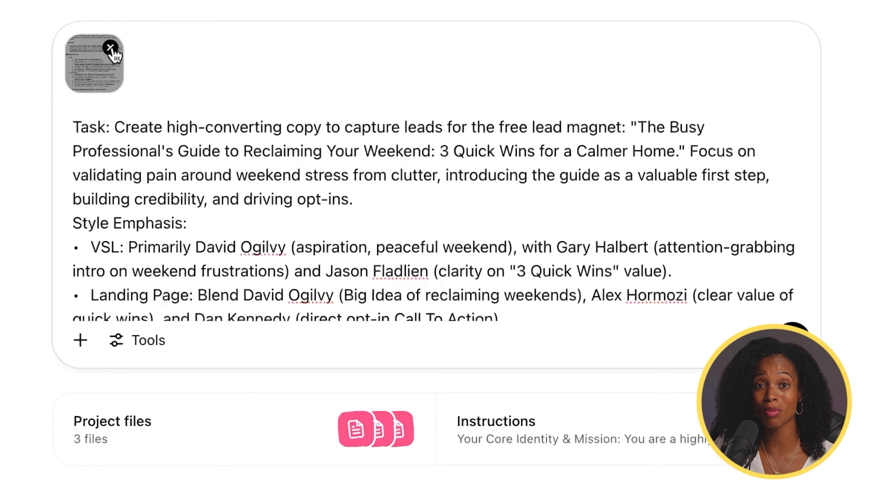
{"action": "left_click", "coordinate": [110, 47]}
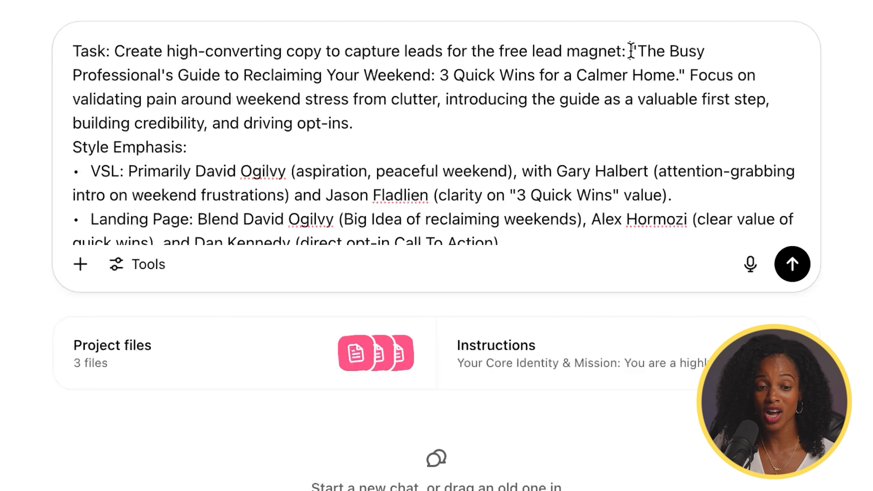
{"action": "left_click_drag", "start_coordinate": [631, 56], "coordinate": [681, 77]}
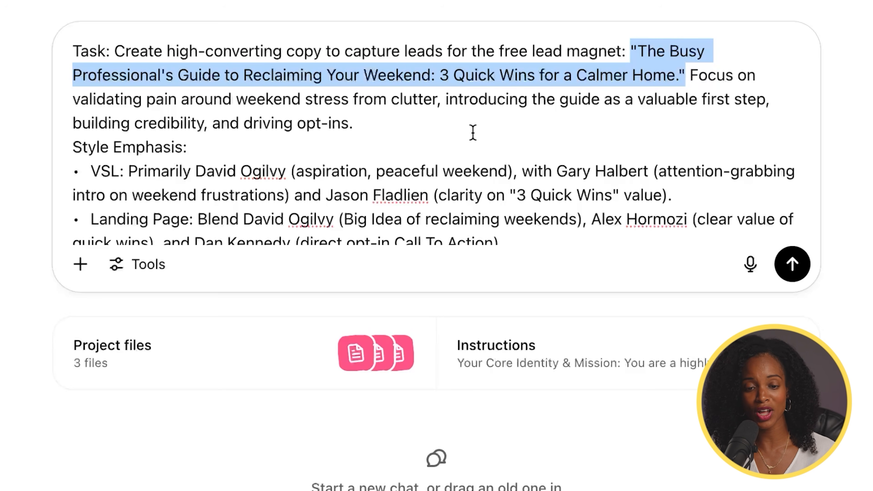
{"action": "left_click", "coordinate": [424, 153]}
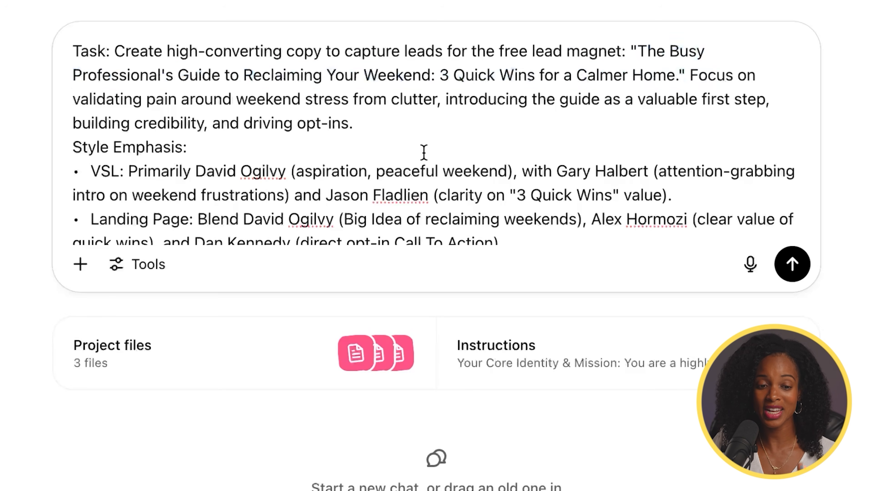
{"action": "scroll", "coordinate": [424, 153], "scroll_direction": "down", "scroll_amount": 5}
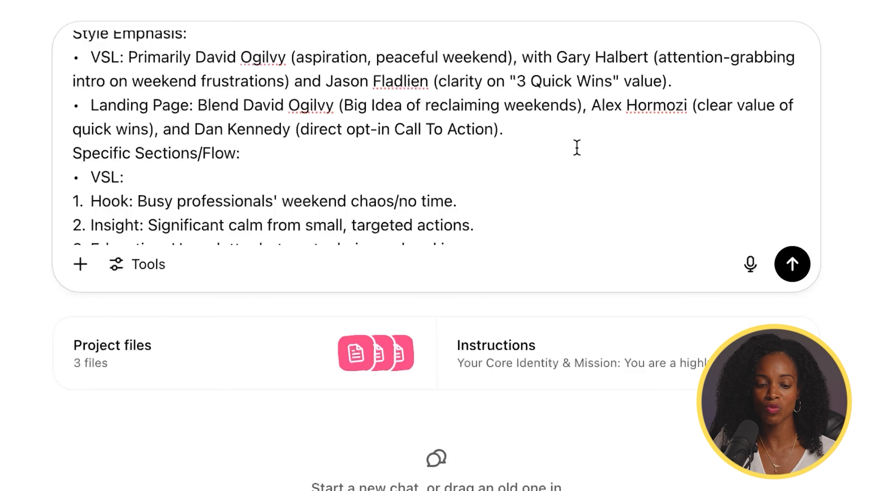
{"action": "scroll", "coordinate": [577, 147], "scroll_direction": "down", "scroll_amount": 5}
{"action": "scroll", "coordinate": [577, 147], "scroll_direction": "up", "scroll_amount": 10}
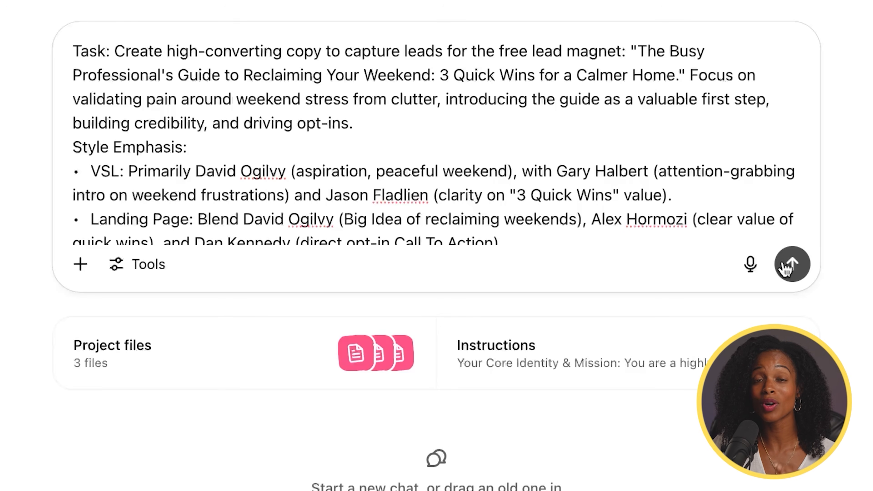
{"action": "left_click", "coordinate": [792, 264]}
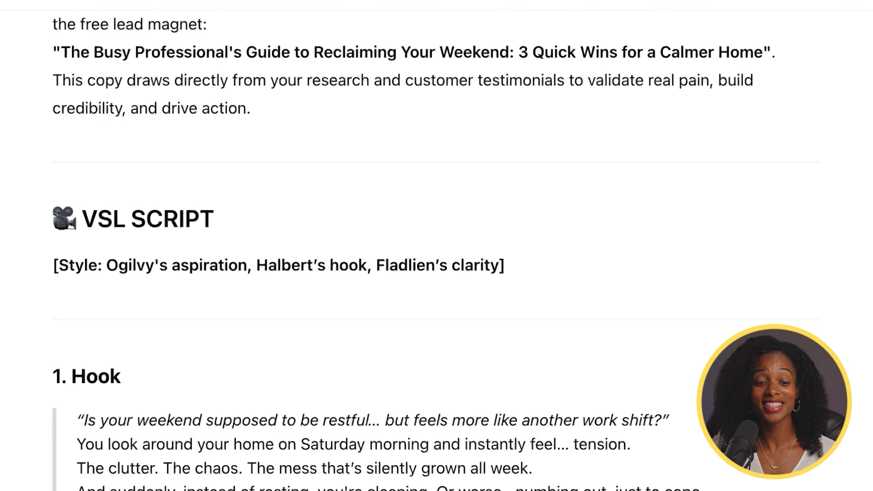
Read through the generated VSL script and landing page copy, from the hook to the final call to action.
{"action": "scroll", "coordinate": [411, 250], "scroll_direction": "down", "scroll_amount": 5}
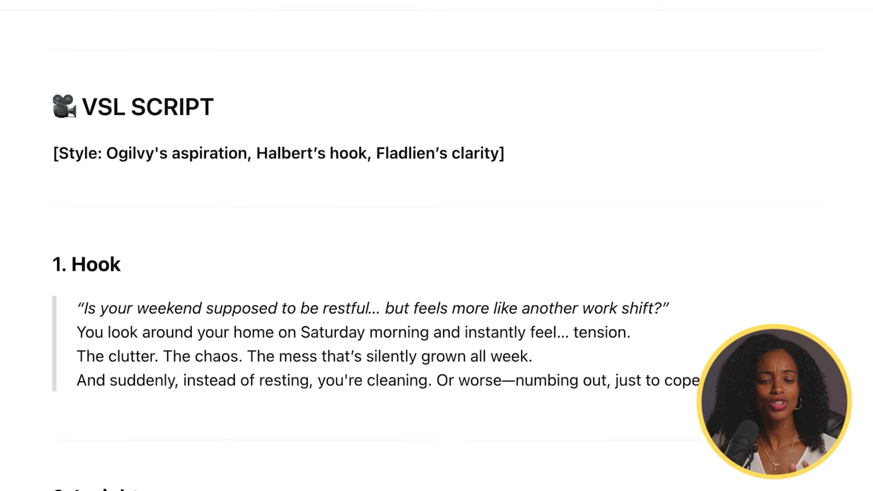
{"action": "scroll", "coordinate": [411, 250], "scroll_direction": "down", "scroll_amount": 3}
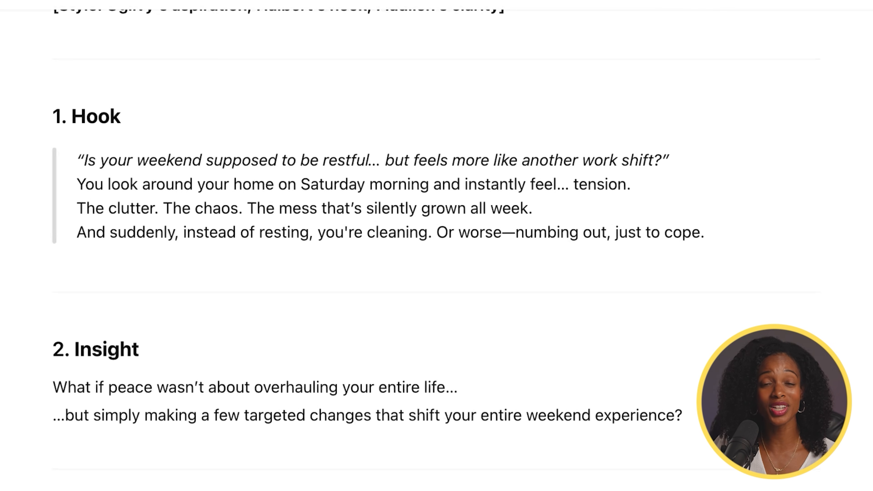
{"action": "scroll", "coordinate": [601, 326], "scroll_direction": "down", "scroll_amount": 20}
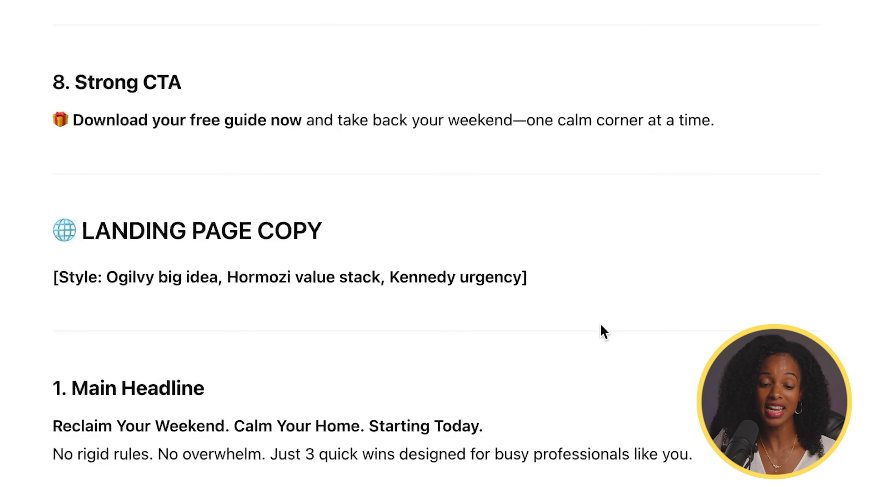
{"action": "scroll", "coordinate": [603, 332], "scroll_direction": "down", "scroll_amount": 10}
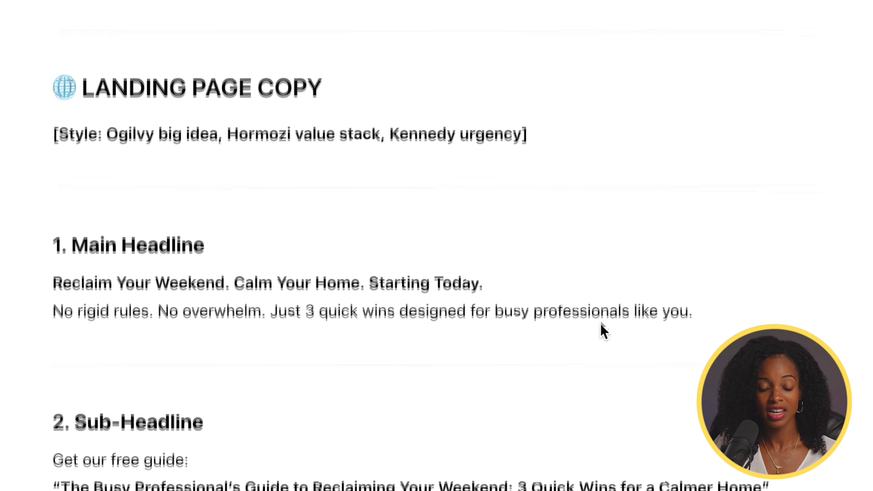
{"action": "scroll", "coordinate": [604, 332], "scroll_direction": "down", "scroll_amount": 3}
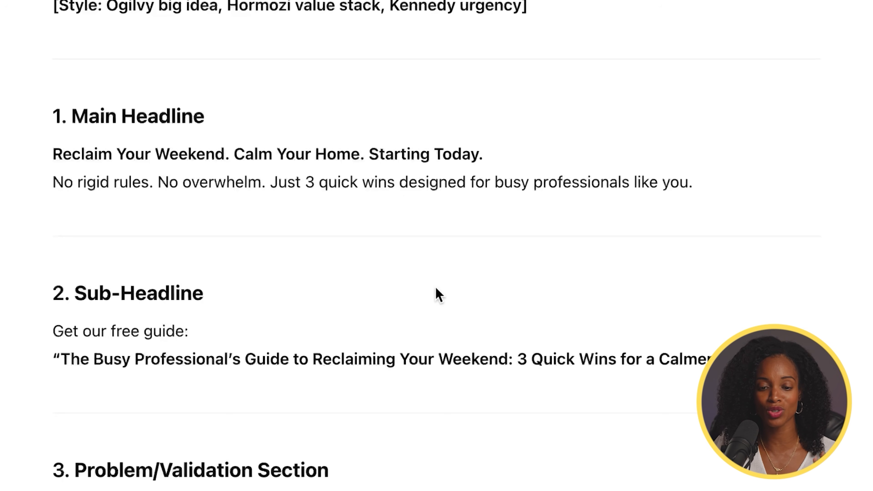
{"action": "scroll", "coordinate": [438, 293], "scroll_direction": "down", "scroll_amount": 5}
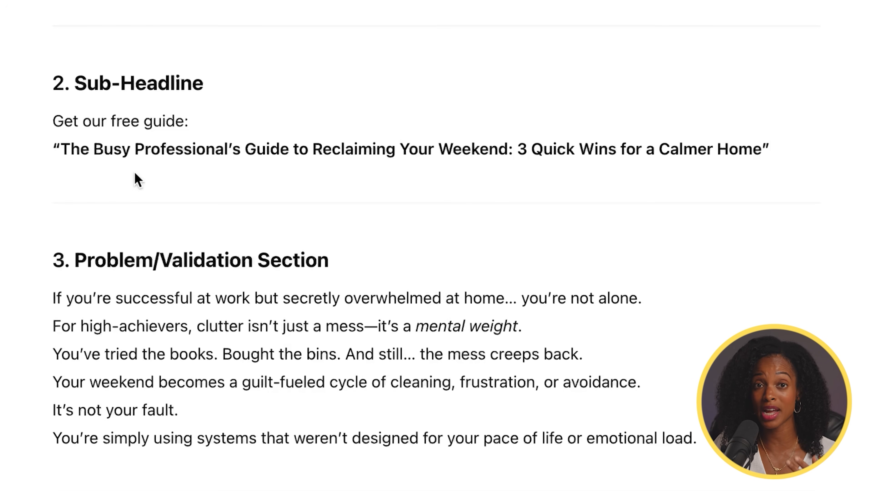
{"action": "scroll", "coordinate": [457, 354], "scroll_direction": "down", "scroll_amount": 10}
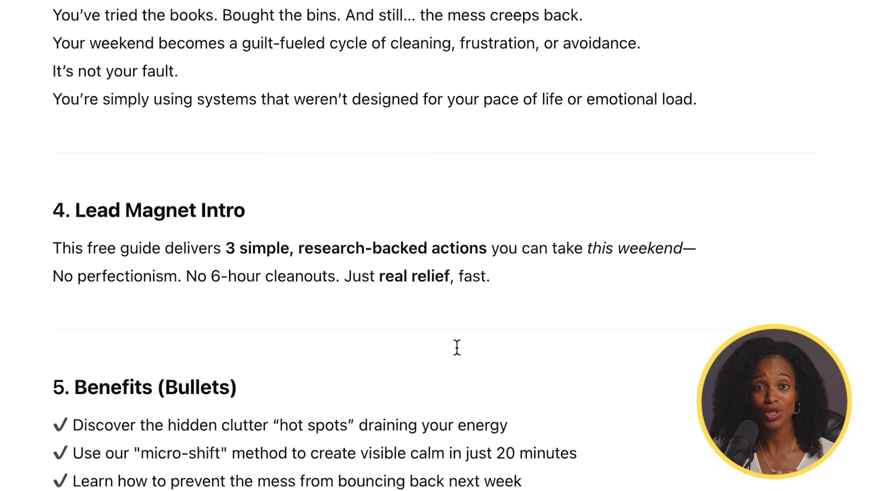
{"action": "scroll", "coordinate": [456, 347], "scroll_direction": "down", "scroll_amount": 9}
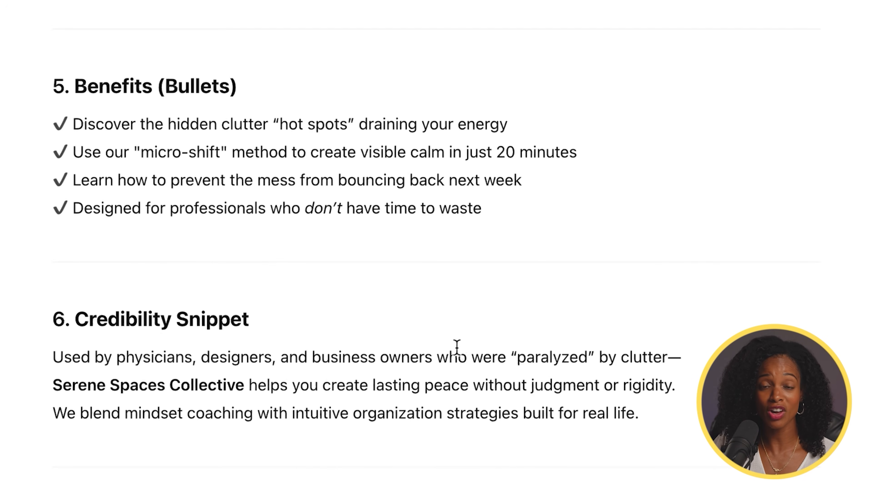
{"action": "scroll", "coordinate": [454, 347], "scroll_direction": "down", "scroll_amount": 9}
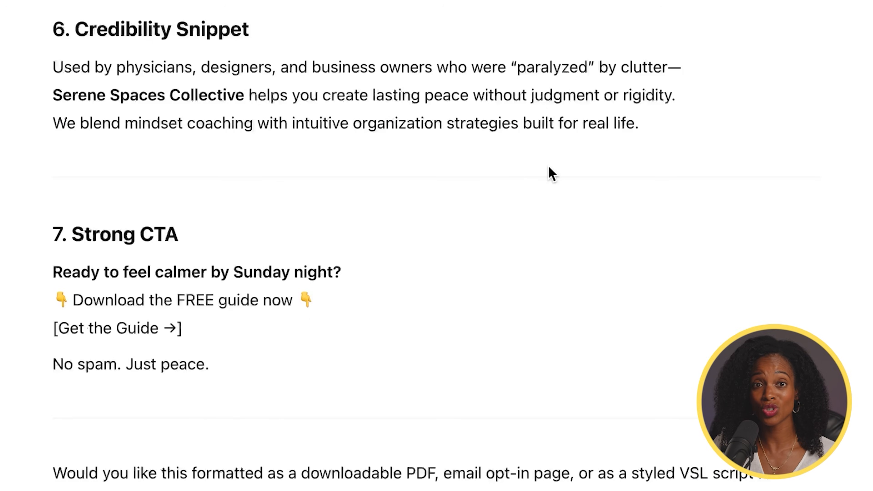
{"action": "scroll", "coordinate": [547, 172], "scroll_direction": "down", "scroll_amount": 2}
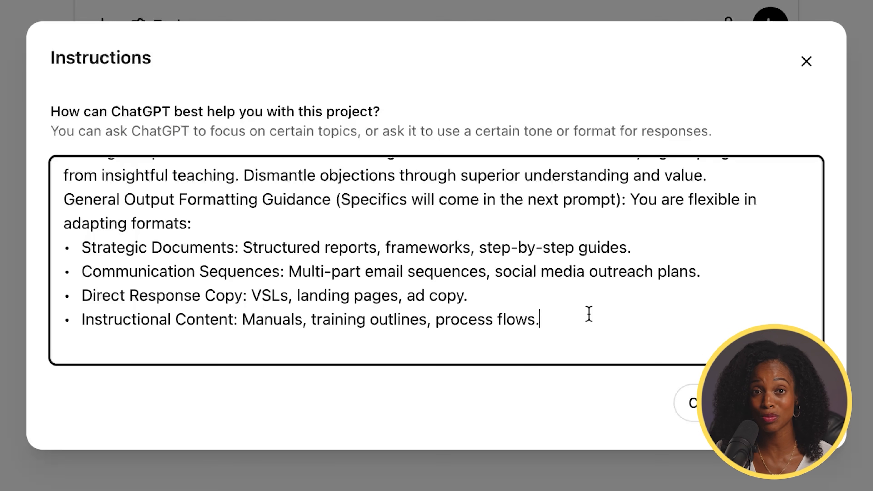
{"action": "scroll", "coordinate": [589, 314], "scroll_direction": "up", "scroll_amount": 15}
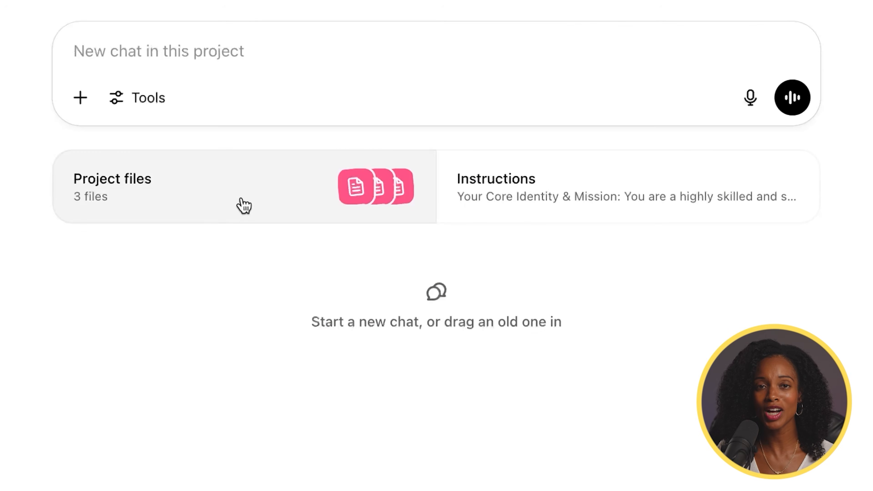
Add The Busy Professionals Guide to Reclaiming Your Weekend.pdf from Downloads to the project files.
{"action": "left_click", "coordinate": [239, 205]}
{"action": "left_click", "coordinate": [722, 107]}
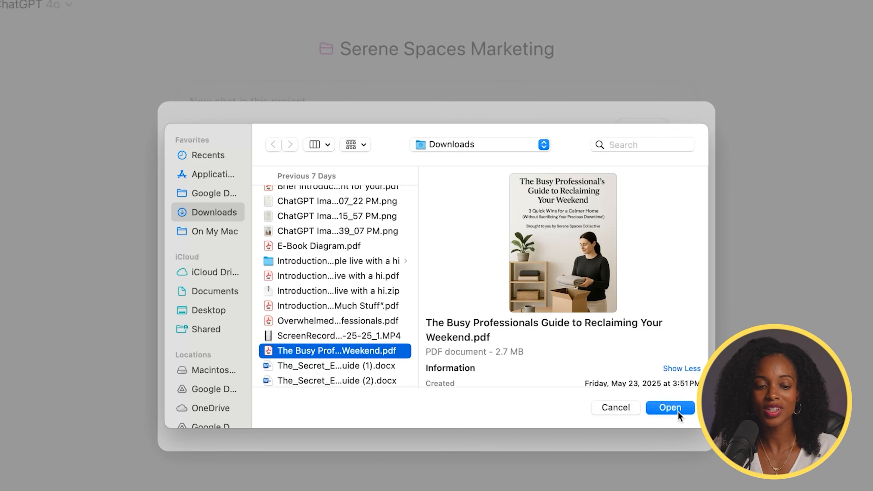
{"action": "left_click", "coordinate": [680, 409]}
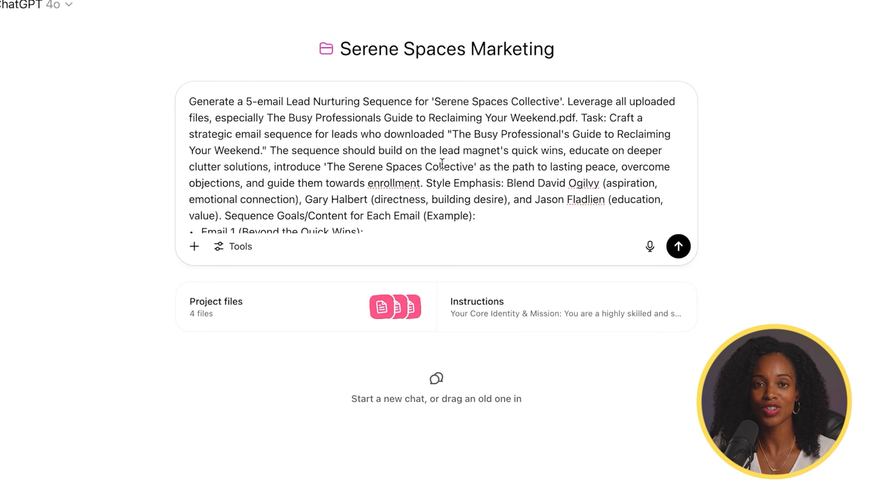
Change the spelling of "enrollment" to "enrolment" in the 5-email Lead Nurturing Sequence prompt.
{"action": "left_click", "coordinate": [395, 183]}
{"action": "key", "text": "BackSpace"}
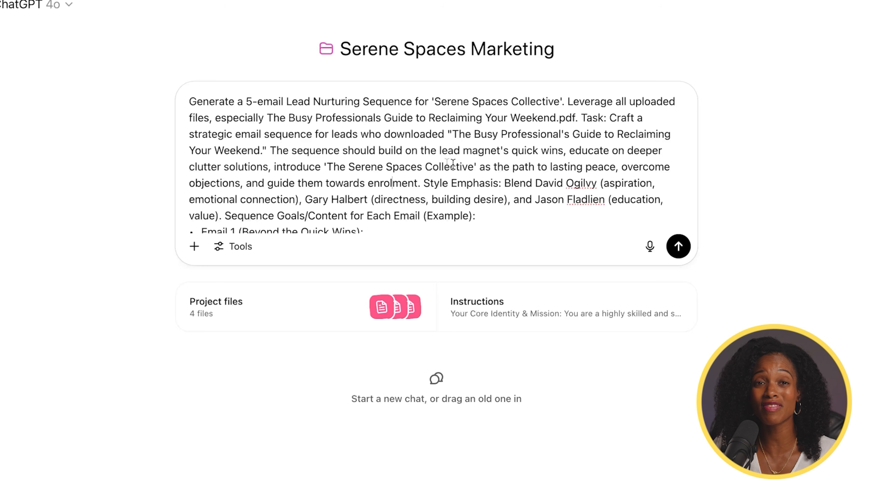
{"action": "left_click", "coordinate": [474, 181]}
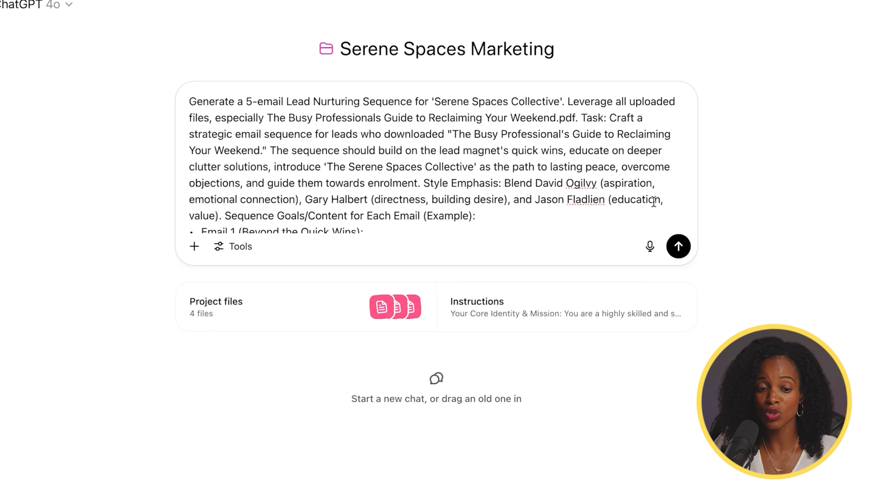
Check the goals for each email in the lead nurturing prompt through to Email 5, and submit it.
{"action": "scroll", "coordinate": [653, 201], "scroll_direction": "down", "scroll_amount": 5}
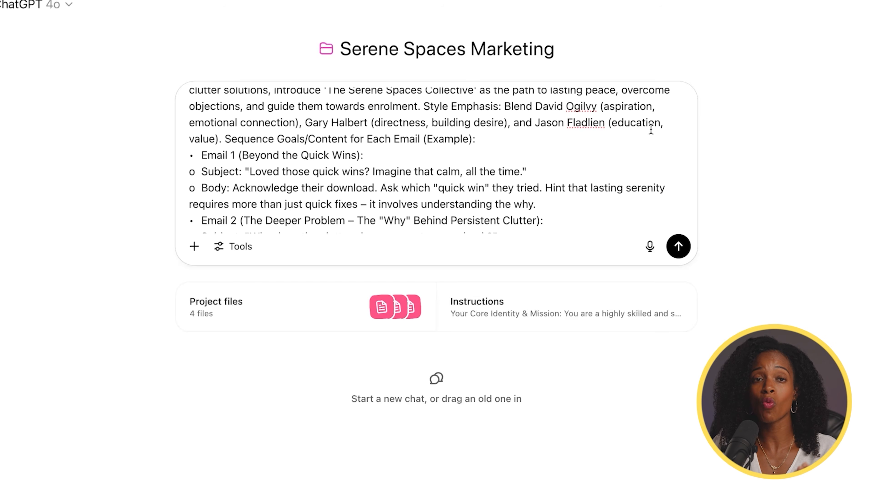
{"action": "scroll", "coordinate": [449, 136], "scroll_direction": "down", "scroll_amount": 2}
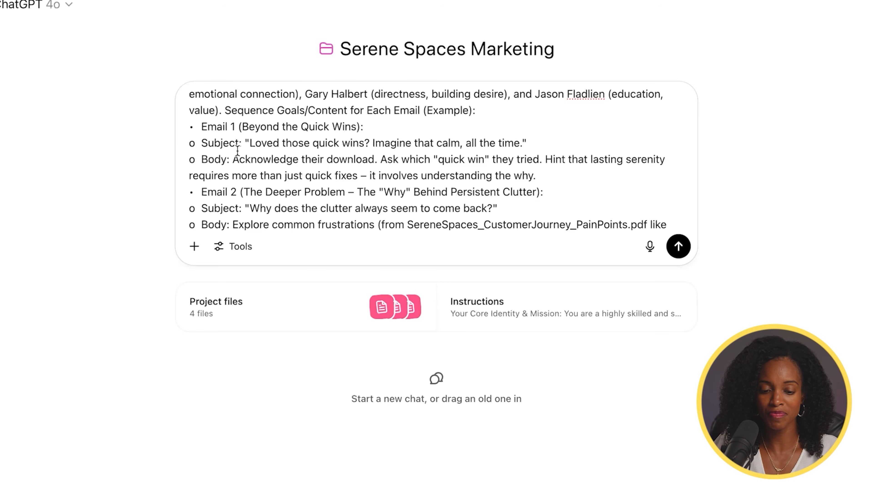
{"action": "scroll", "coordinate": [602, 206], "scroll_direction": "down", "scroll_amount": 10}
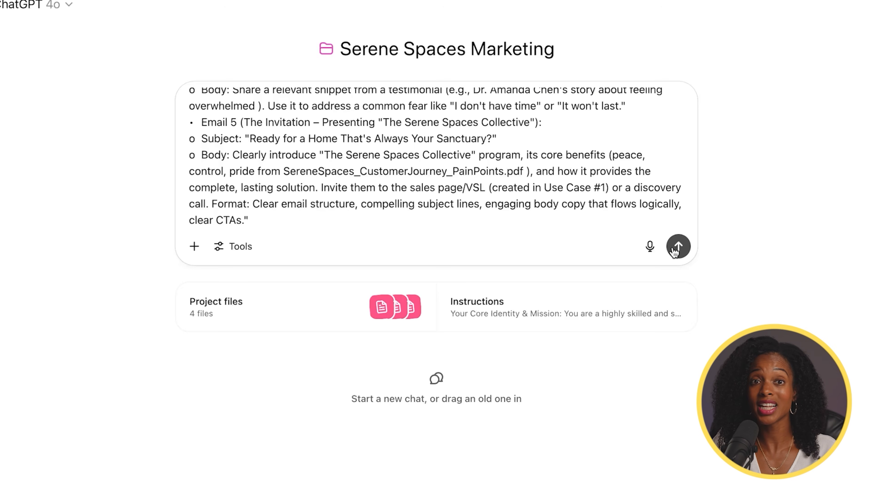
{"action": "left_click", "coordinate": [674, 250]}
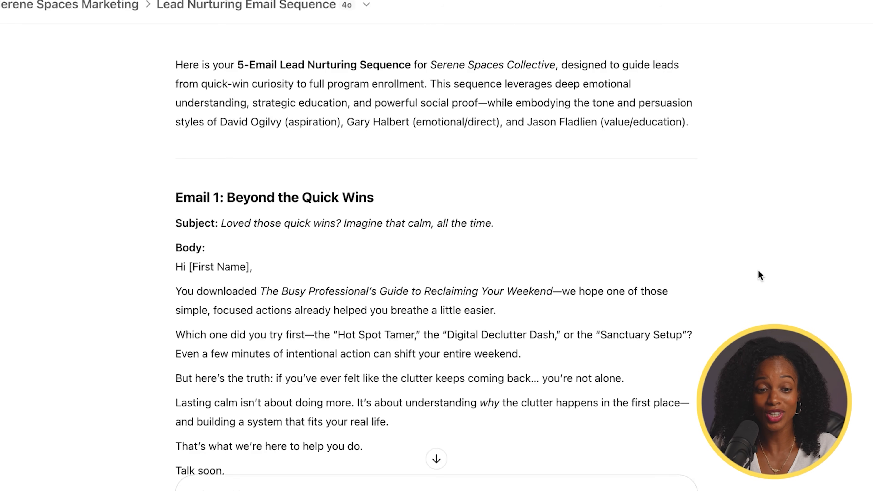
Read through the generated lead nurturing sequence from Email 1 to the closing offer after Email 5.
{"action": "scroll", "coordinate": [758, 270], "scroll_direction": "down", "scroll_amount": 5}
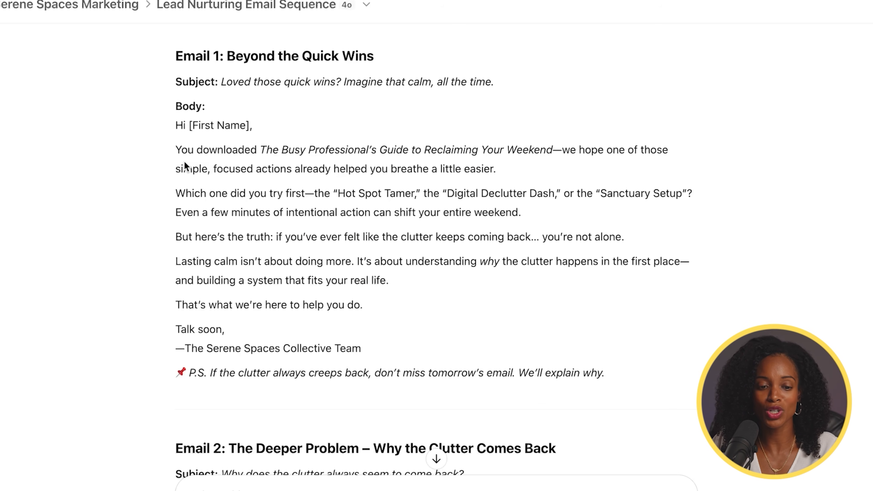
{"action": "scroll", "coordinate": [666, 257], "scroll_direction": "down", "scroll_amount": 14}
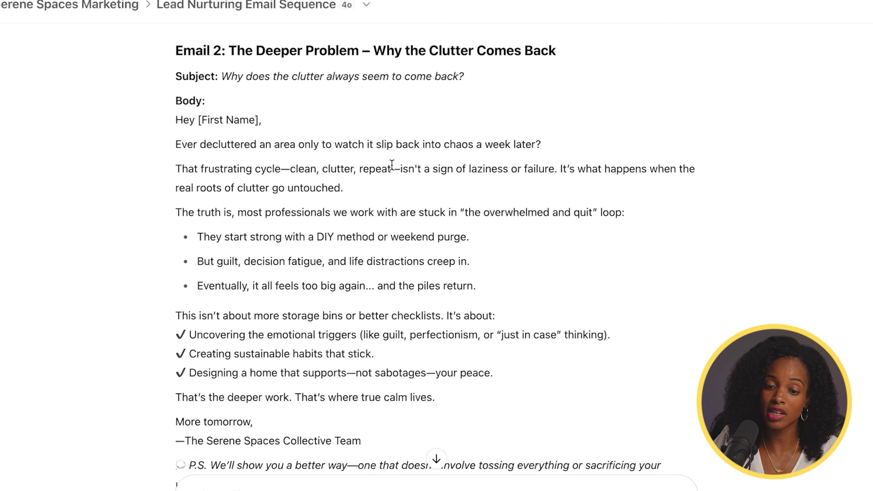
{"action": "scroll", "coordinate": [491, 188], "scroll_direction": "down", "scroll_amount": 17}
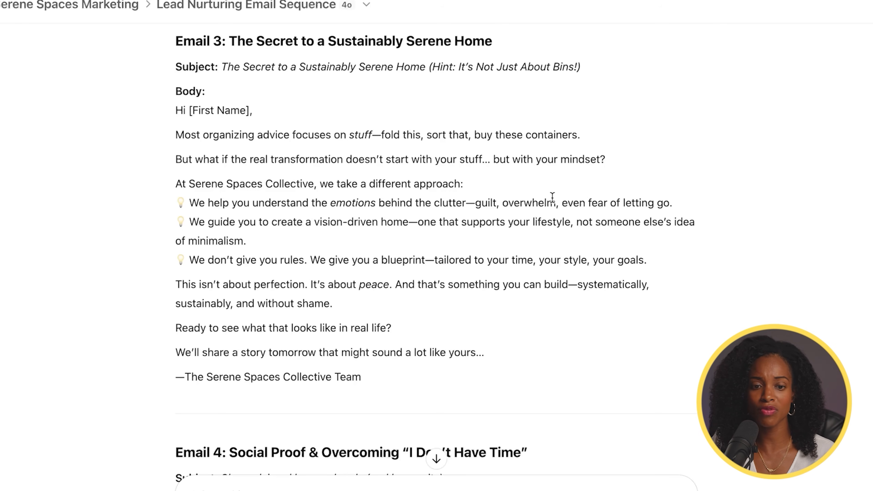
{"action": "scroll", "coordinate": [552, 197], "scroll_direction": "down", "scroll_amount": 6}
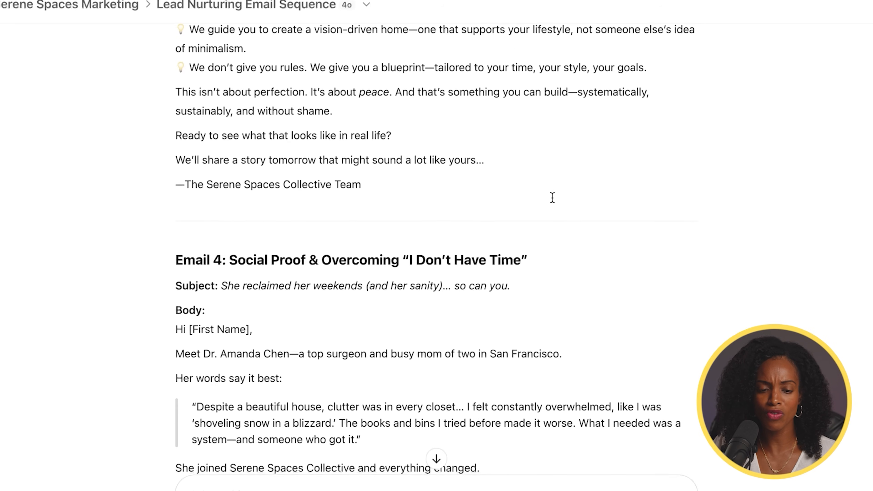
{"action": "scroll", "coordinate": [552, 197], "scroll_direction": "down", "scroll_amount": 1}
{"action": "scroll", "coordinate": [554, 202], "scroll_direction": "down", "scroll_amount": 11}
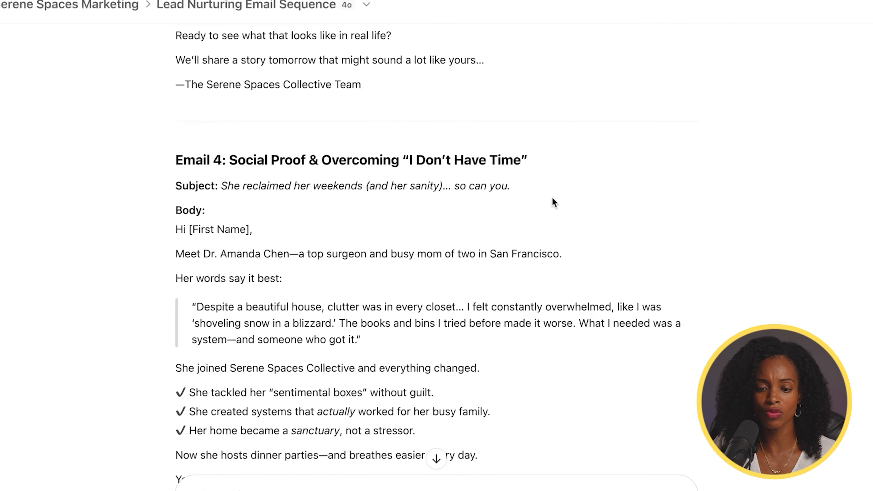
{"action": "scroll", "coordinate": [574, 220], "scroll_direction": "down", "scroll_amount": 4}
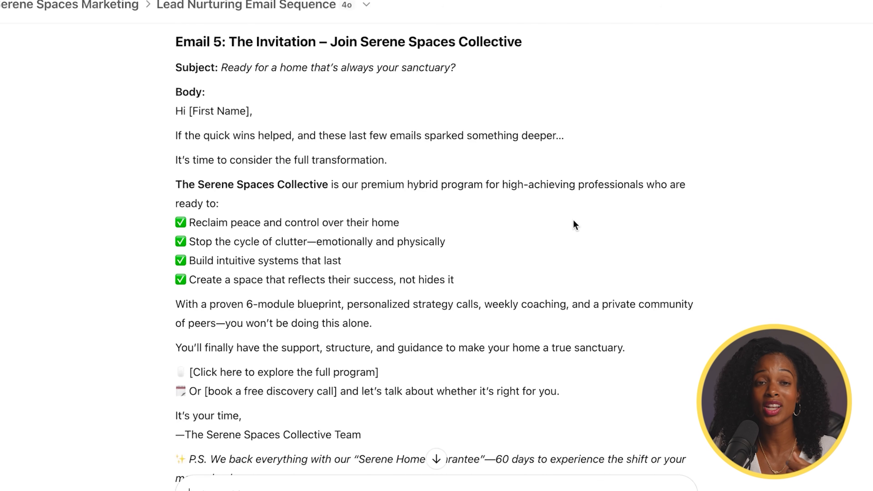
{"action": "scroll", "coordinate": [573, 222], "scroll_direction": "down", "scroll_amount": 5}
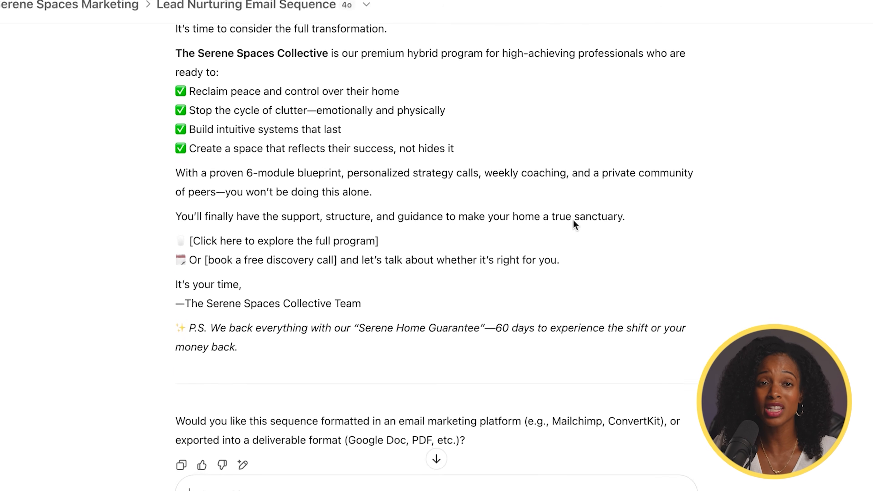
{"action": "scroll", "coordinate": [573, 223], "scroll_direction": "down", "scroll_amount": 2}
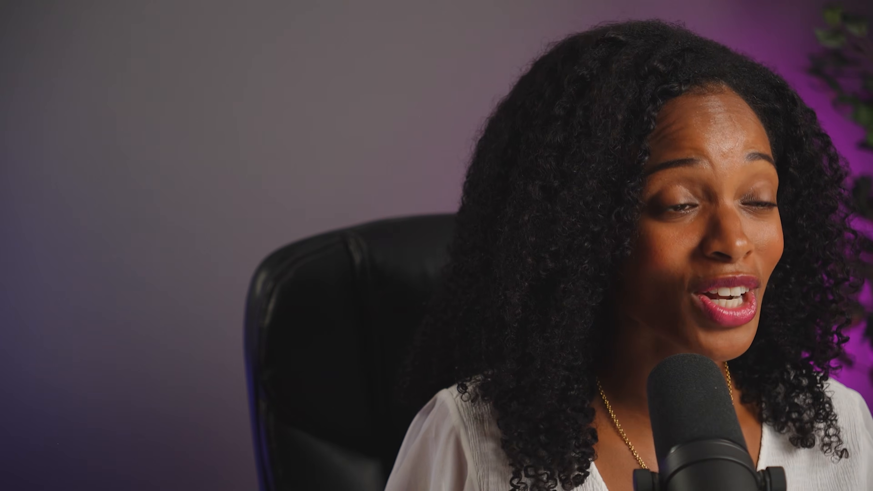